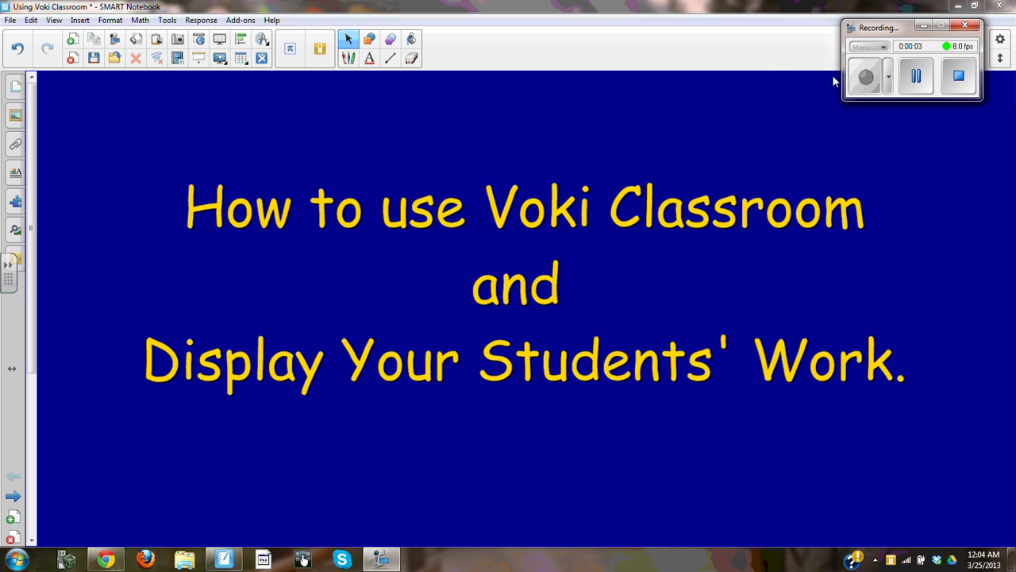
Step: Advance from the Voki Classroom title page to the 'Triangles - AA Similarity' page
{"action": "left_click", "coordinate": [13, 495]}
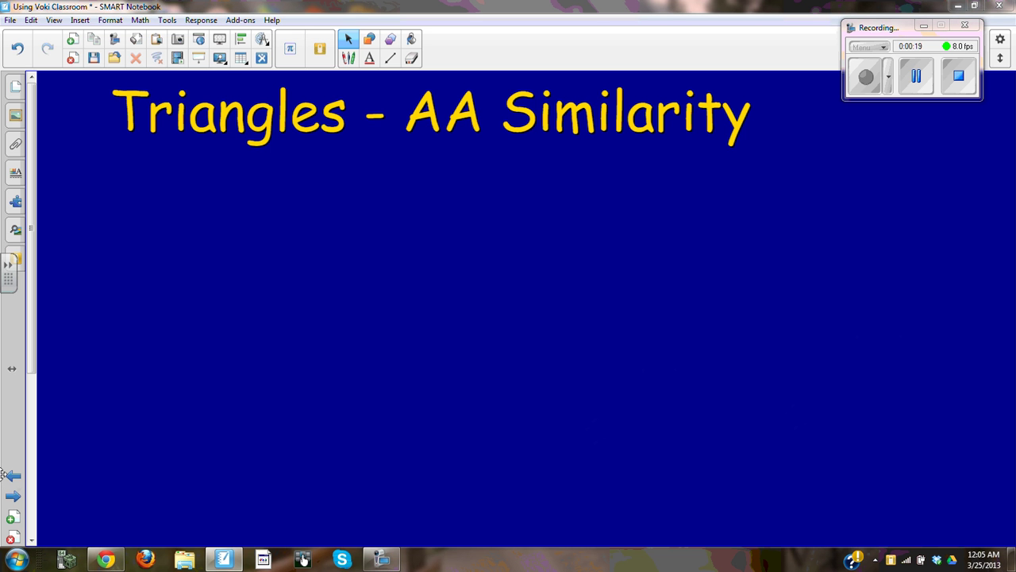
Step: Search My Content for 'voki', drag the Voki Avatar widget onto the page, and select its code field
{"action": "left_click", "coordinate": [16, 231]}
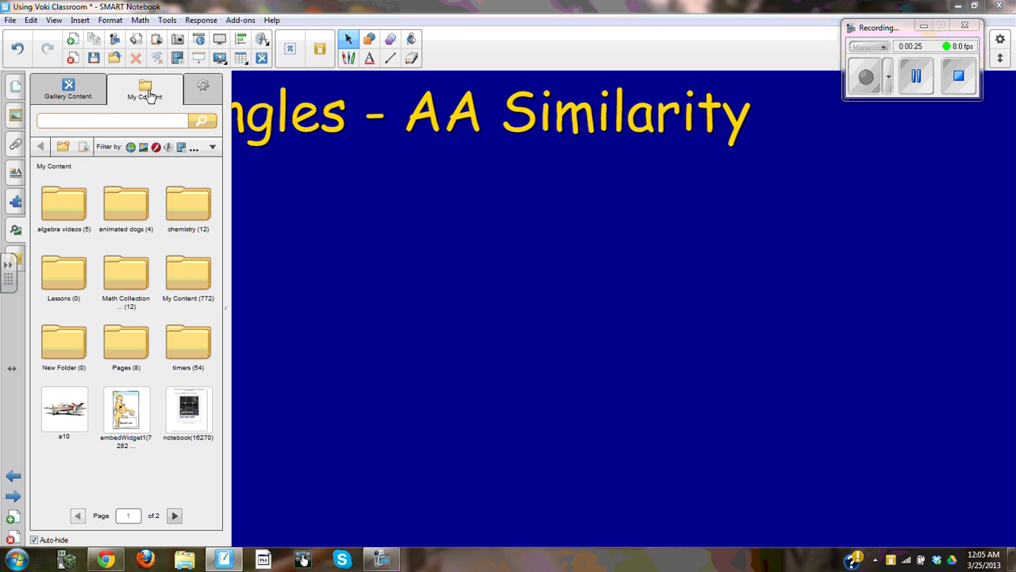
{"action": "left_click", "coordinate": [129, 121]}
{"action": "type", "text": "voki"}
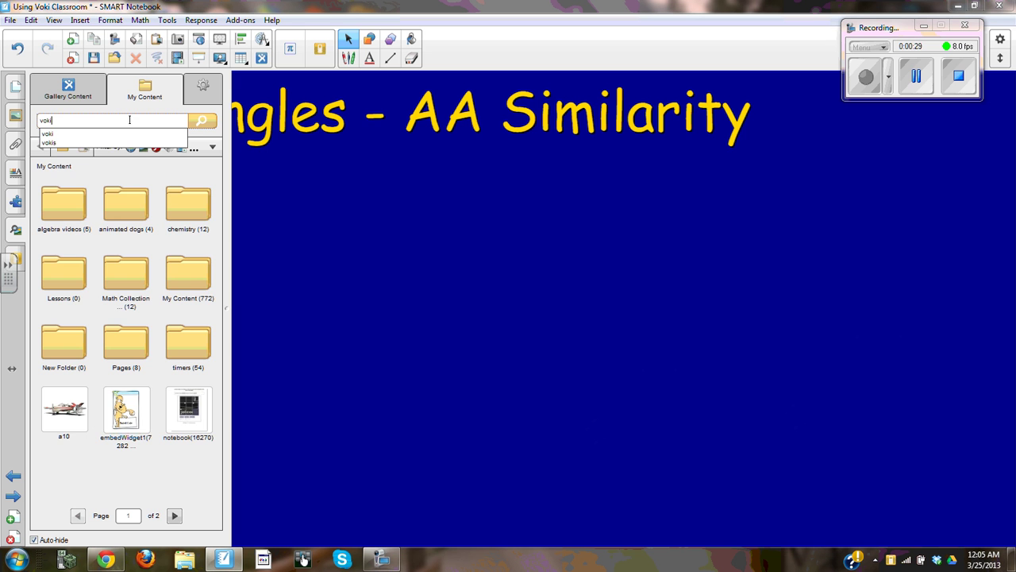
{"action": "left_click", "coordinate": [202, 124]}
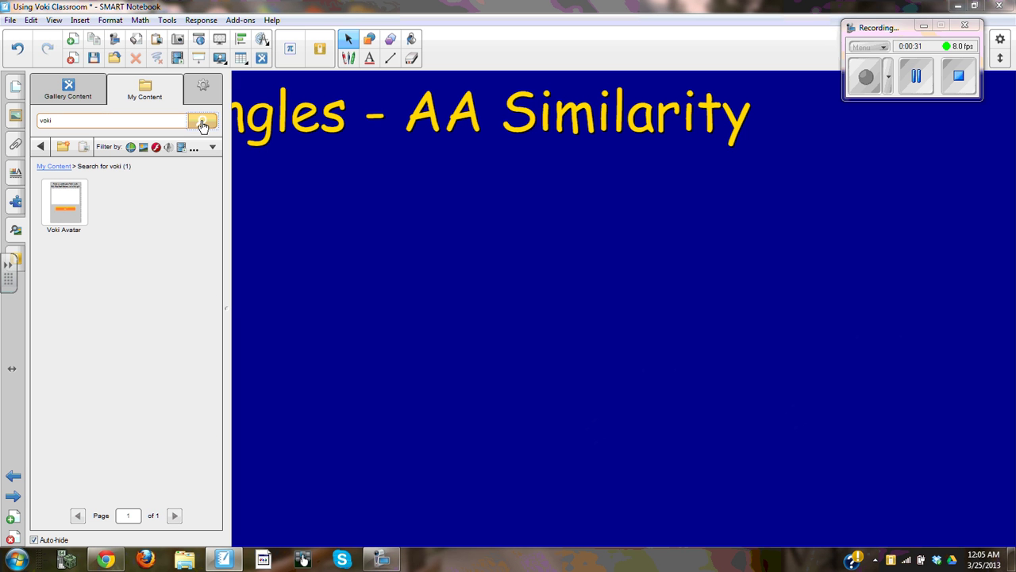
{"action": "left_click", "coordinate": [65, 204]}
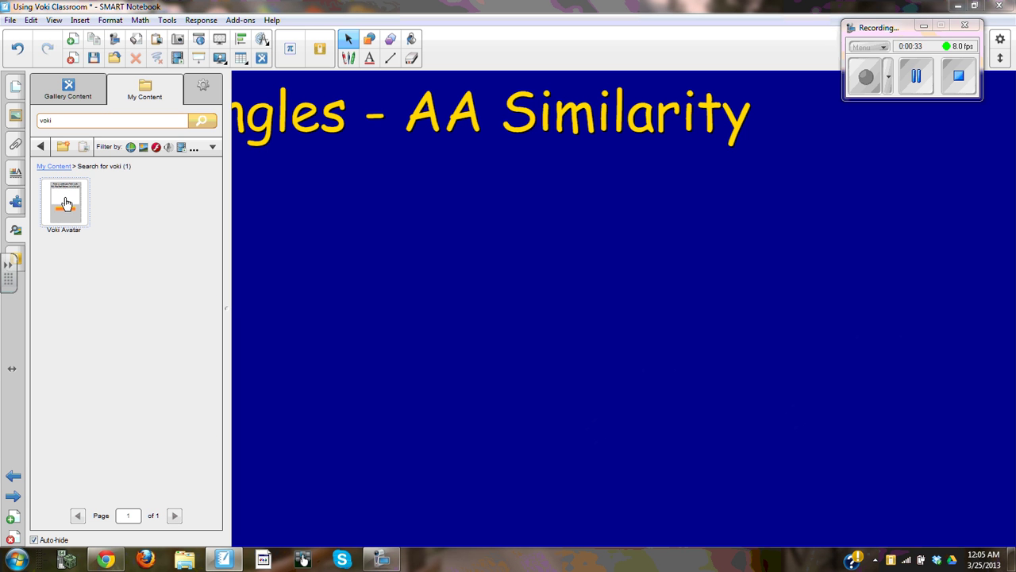
{"action": "left_click_drag", "start_coordinate": [65, 203], "coordinate": [269, 264]}
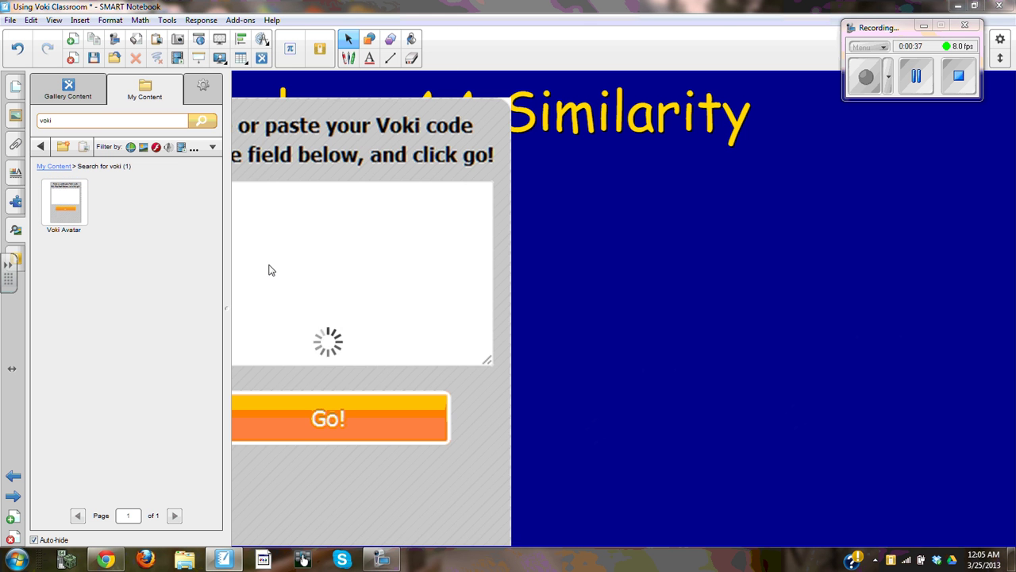
{"action": "left_click", "coordinate": [322, 240]}
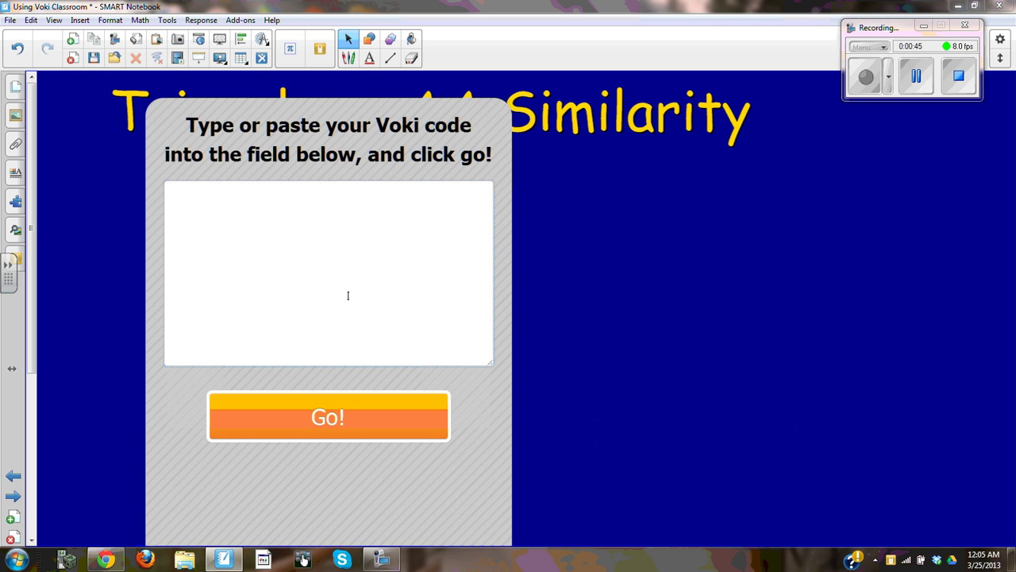
Step: In Chrome on voki.com, open Voki Classroom's Classes tab showing Algebra First's lessons
{"action": "left_click", "coordinate": [115, 555]}
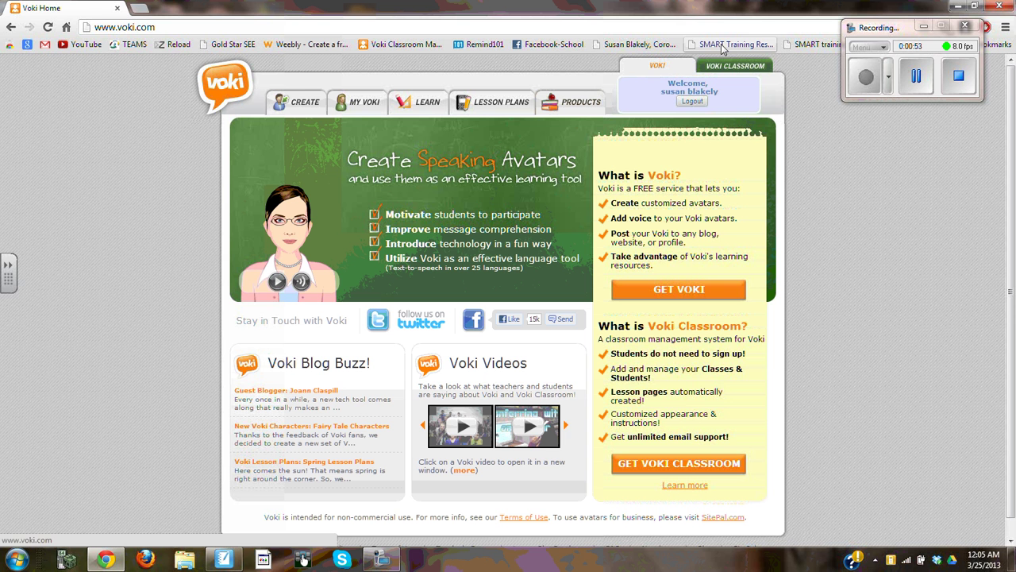
{"action": "left_click", "coordinate": [727, 68]}
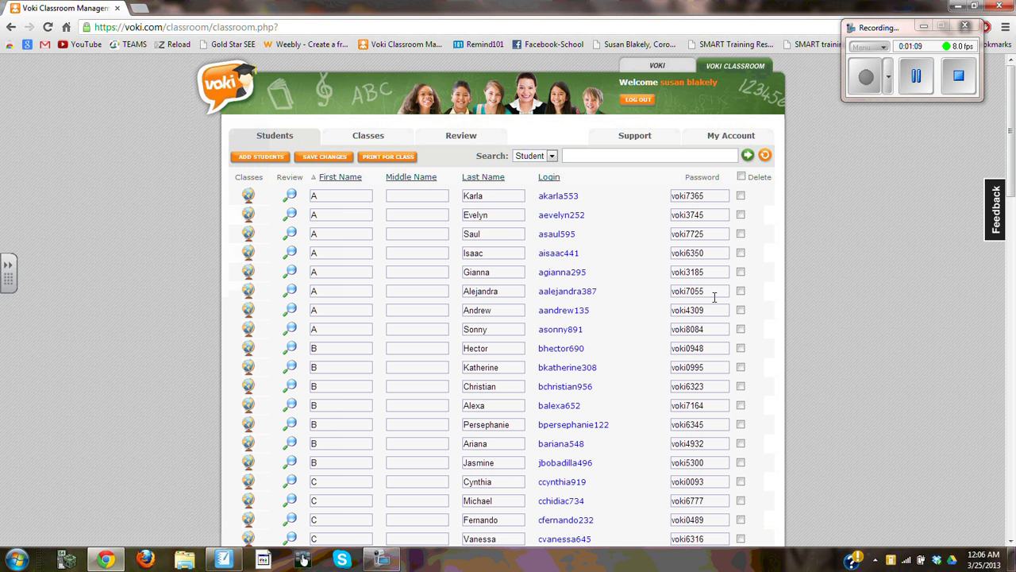
{"action": "left_click", "coordinate": [354, 144]}
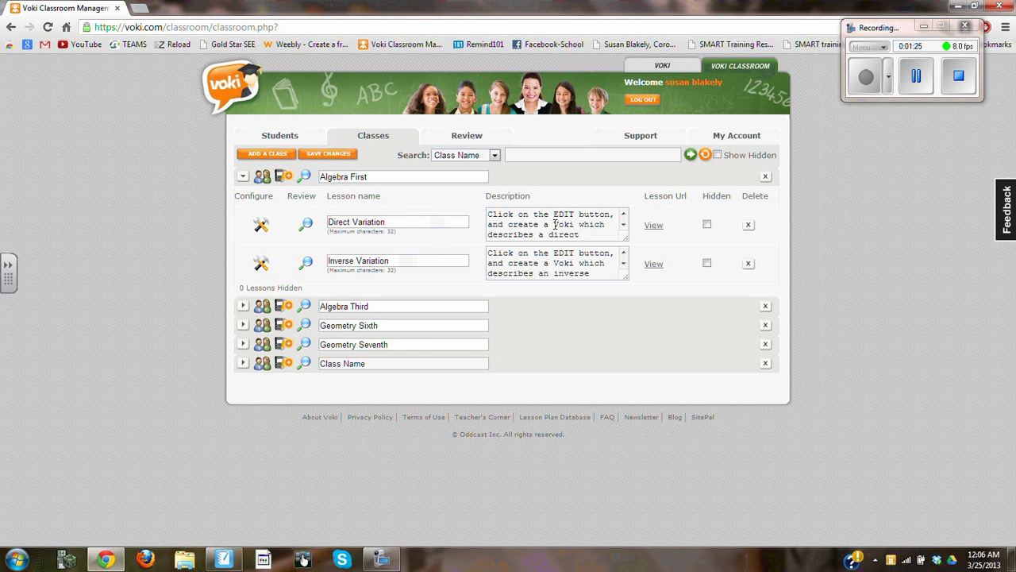
Step: On the Review tab, select class Geometry Sixth and lesson AA similarity
{"action": "left_click", "coordinate": [457, 141]}
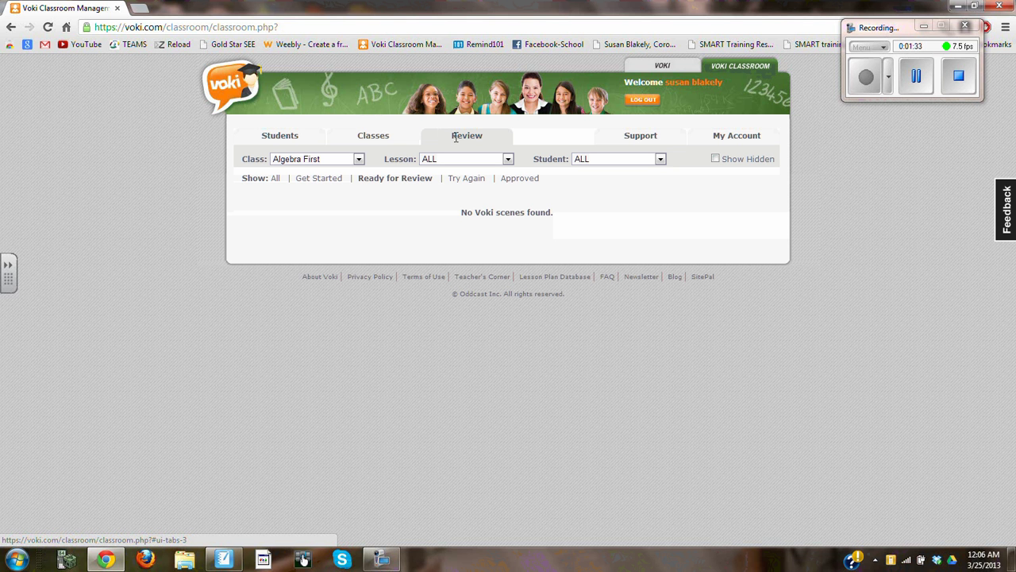
{"action": "left_click", "coordinate": [359, 159]}
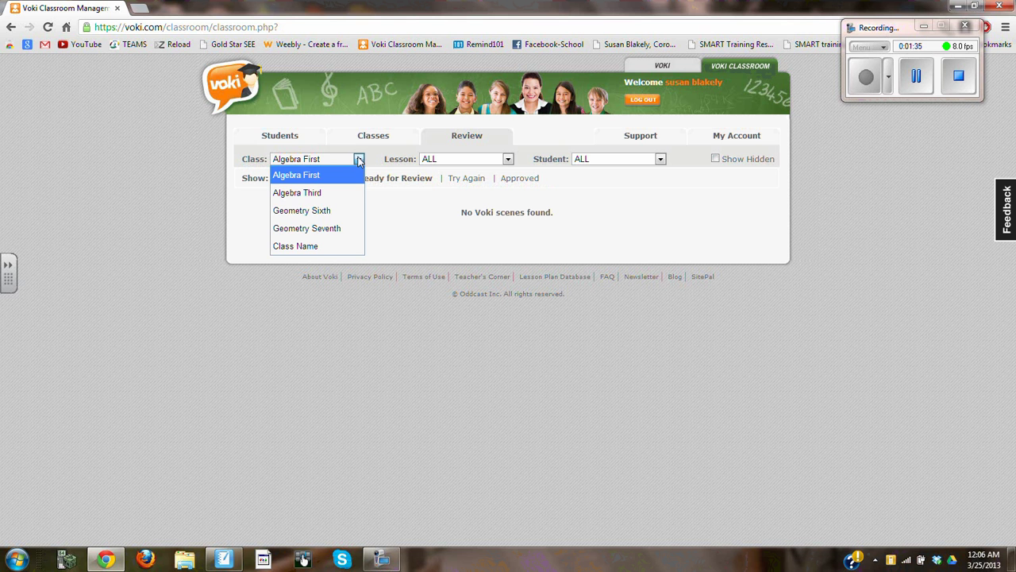
{"action": "left_click", "coordinate": [332, 210]}
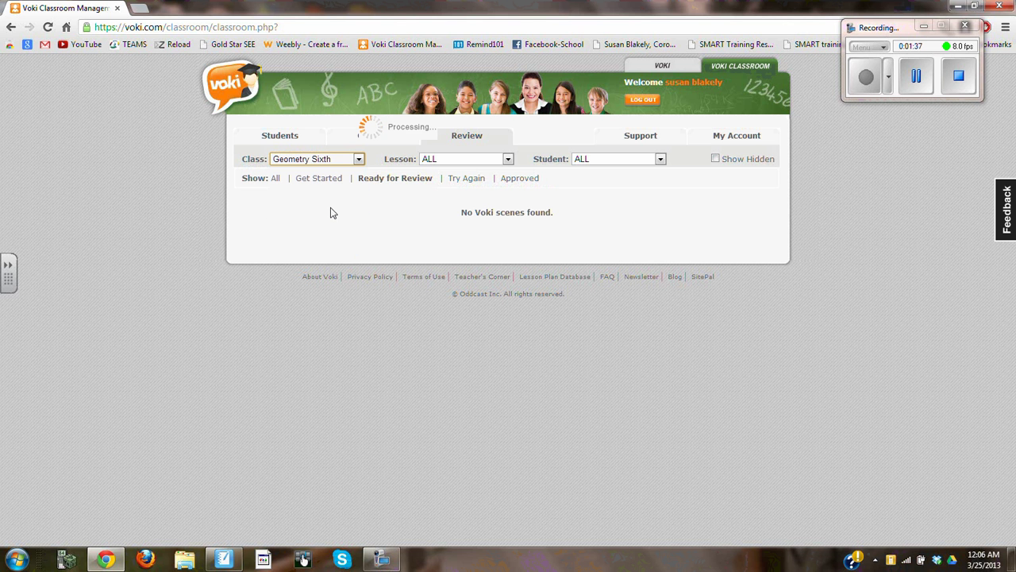
{"action": "left_click", "coordinate": [505, 160]}
{"action": "left_click", "coordinate": [494, 197]}
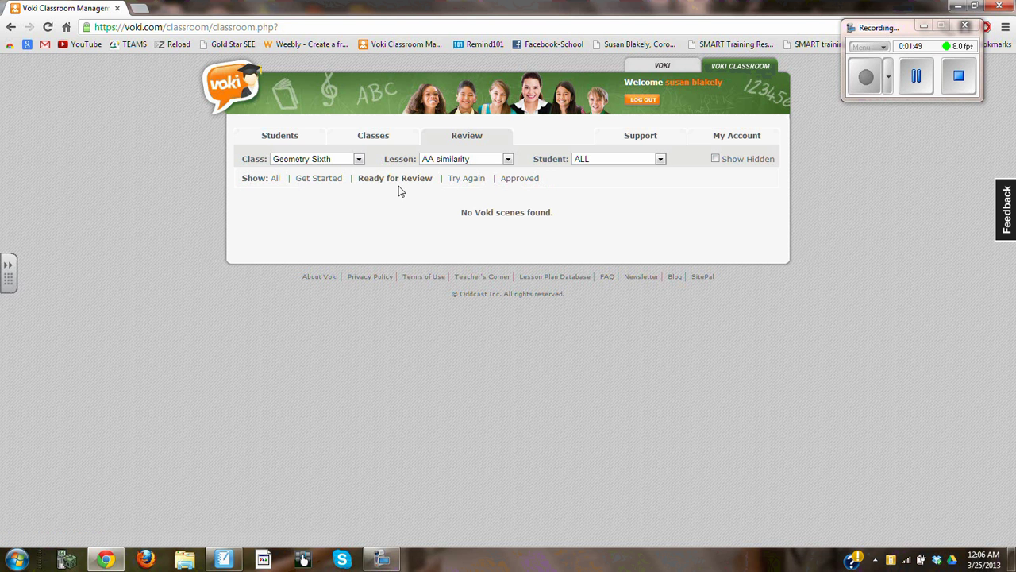
Step: Filter the Geometry Sixth AA similarity student Vokis to show only Approved ones
{"action": "left_click", "coordinate": [510, 184]}
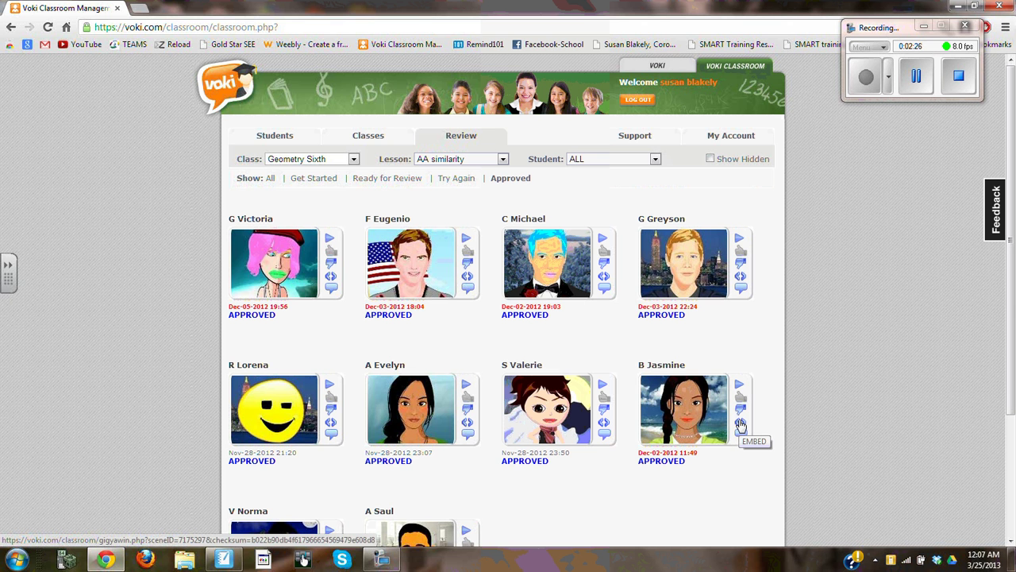
Step: Copy the Medium (200 x 267) embed code for the beach-background student avatar
{"action": "left_click", "coordinate": [740, 425]}
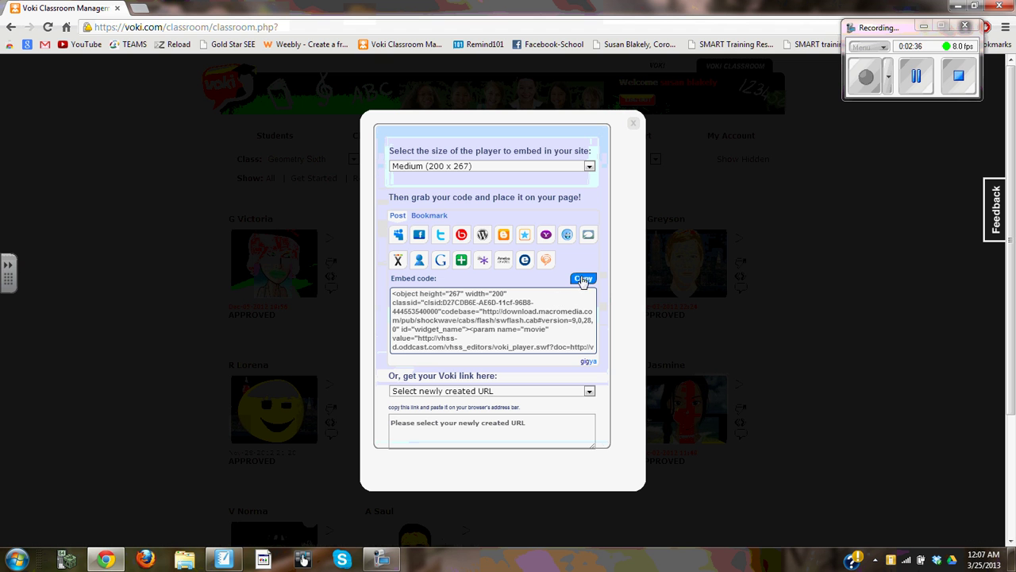
{"action": "left_click", "coordinate": [582, 279]}
{"action": "left_click", "coordinate": [582, 278]}
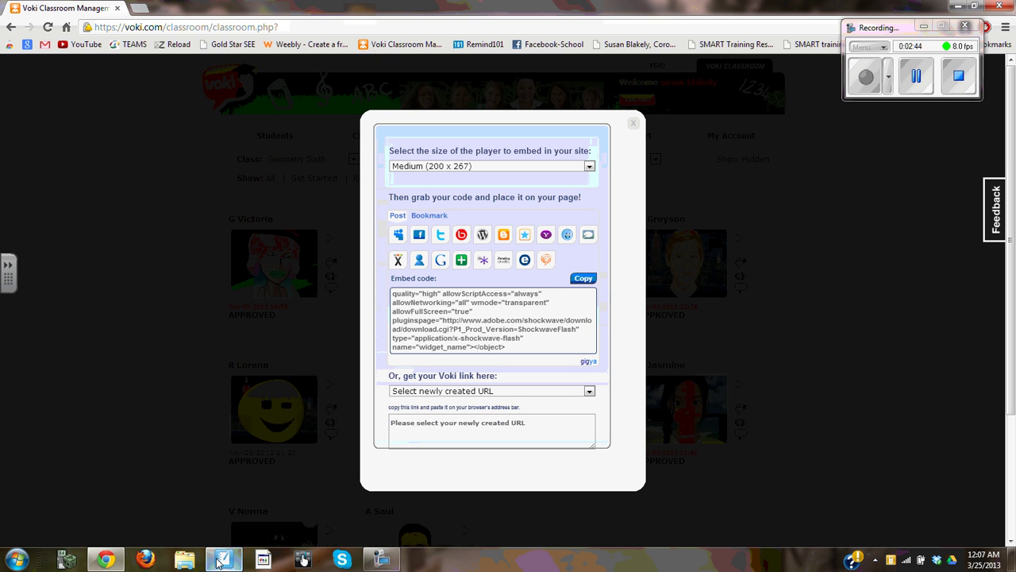
Step: Back in SMART Notebook, paste the embed code into the Voki widget and load the beach-background avatar
{"action": "mouse_move", "coordinate": [222, 558]}
{"action": "left_click", "coordinate": [216, 515]}
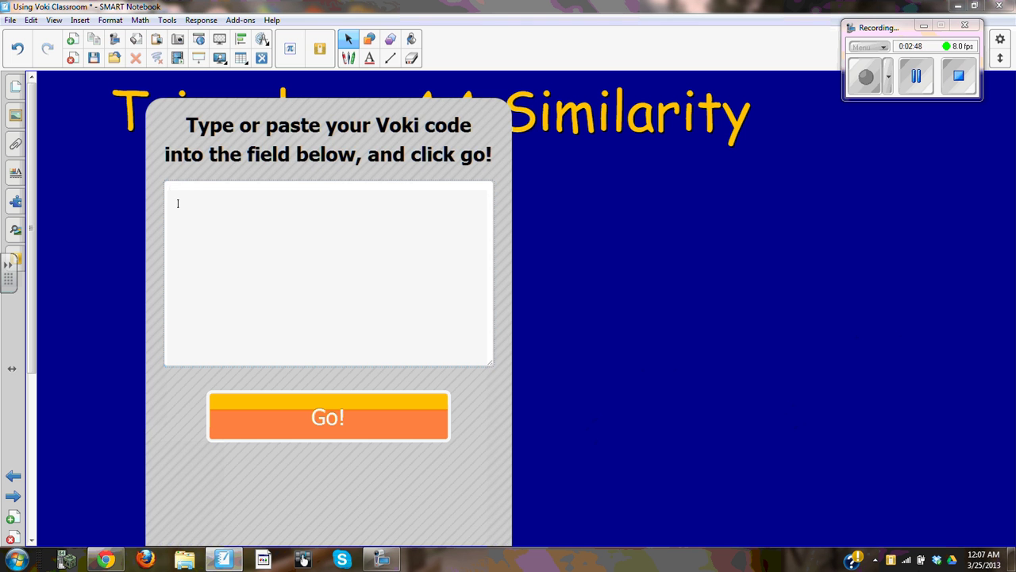
{"action": "key", "text": "ctrl+v"}
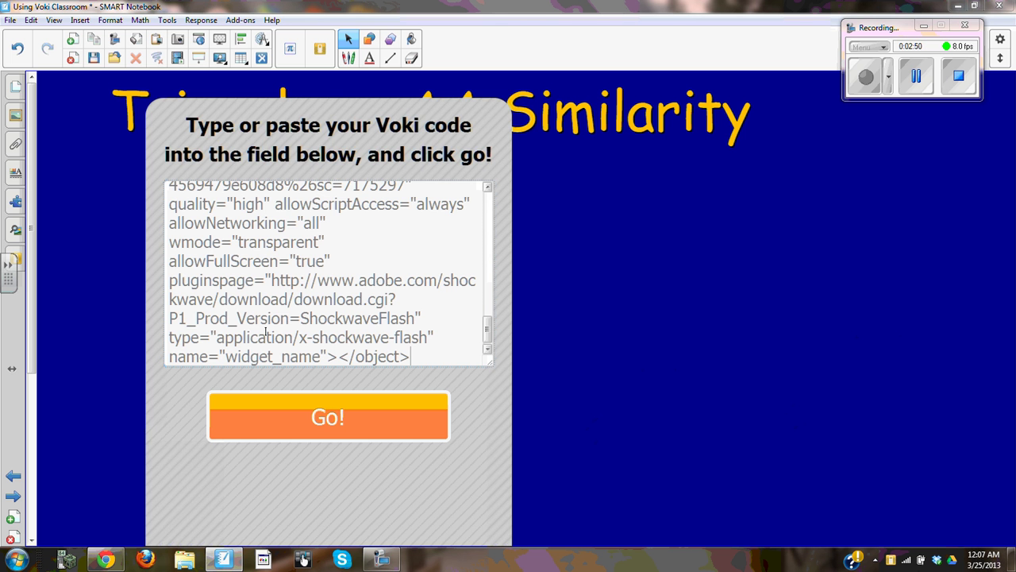
{"action": "left_click", "coordinate": [309, 418]}
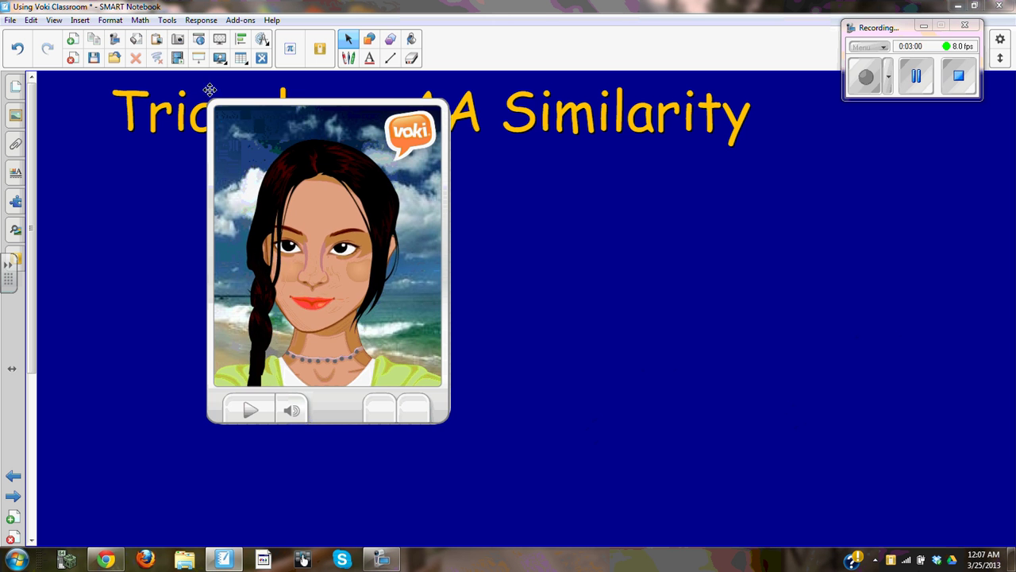
Step: Move the avatar below the title on the left, showing the full page with the theorem and triangles
{"action": "left_click_drag", "start_coordinate": [219, 87], "coordinate": [150, 162]}
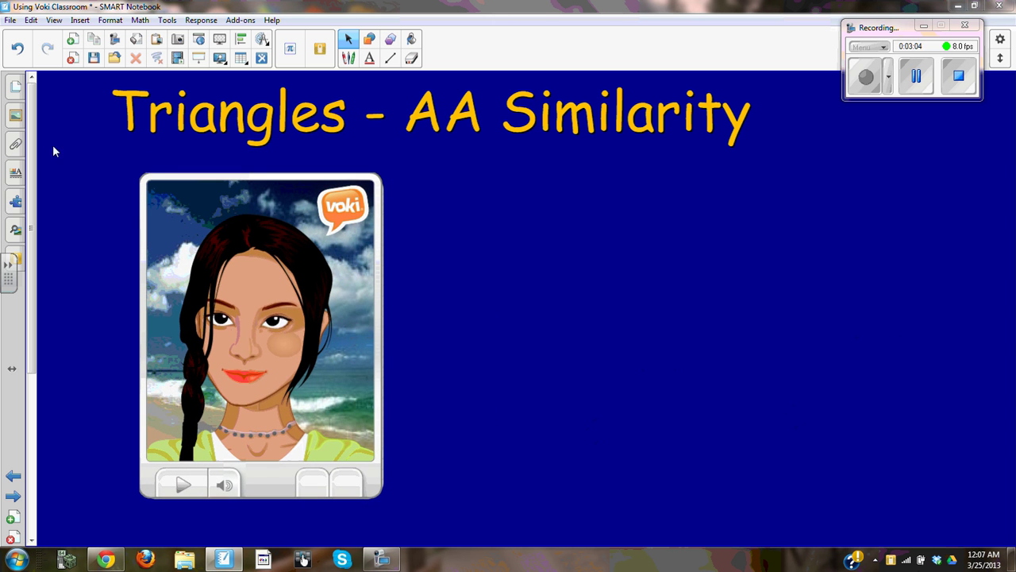
{"action": "left_click", "coordinate": [15, 231]}
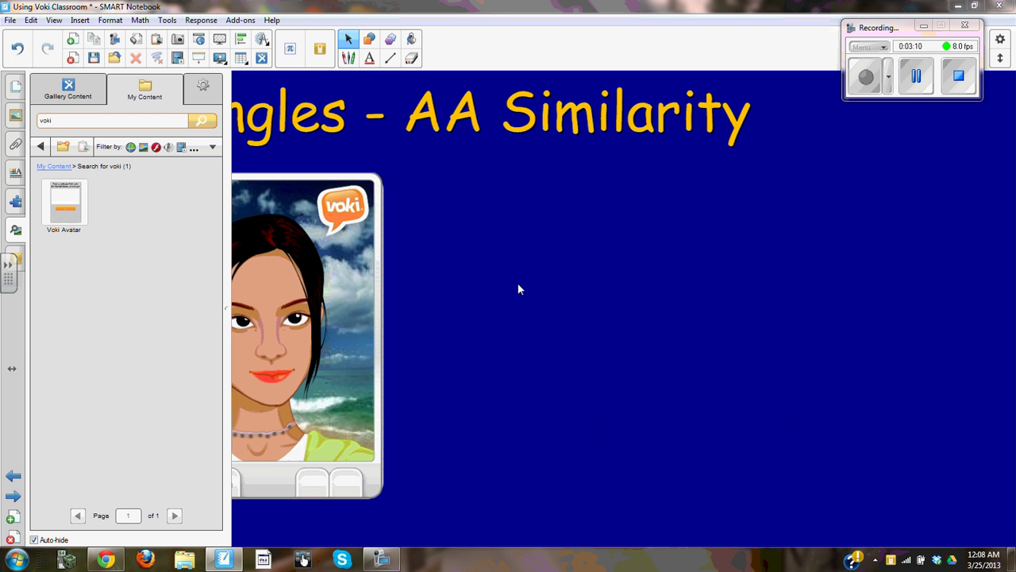
{"action": "left_click", "coordinate": [706, 287]}
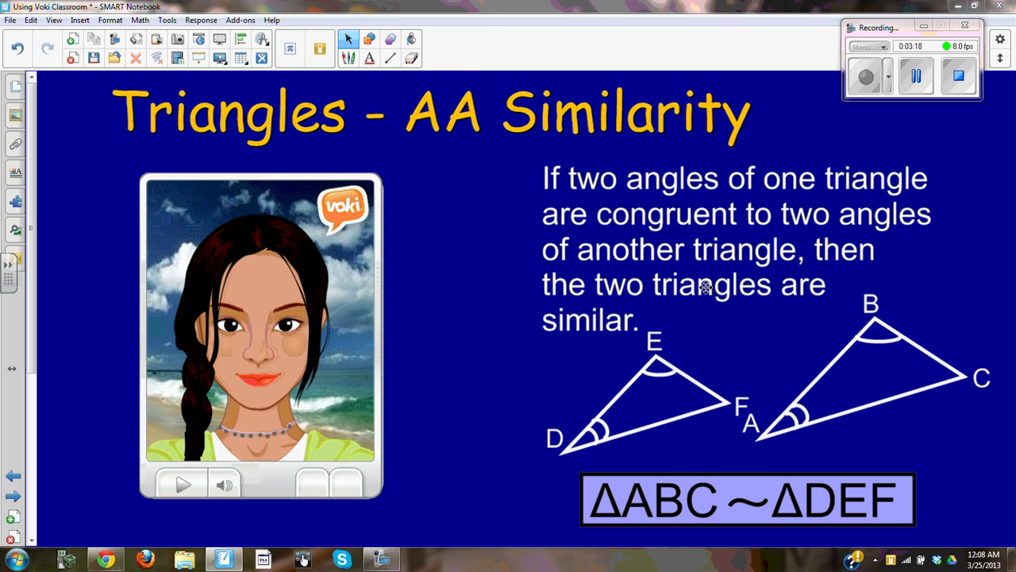
Step: Go to the 'Summarizing Voki' page and reveal its second, third and fourth summary bullets
{"action": "left_click", "coordinate": [14, 498]}
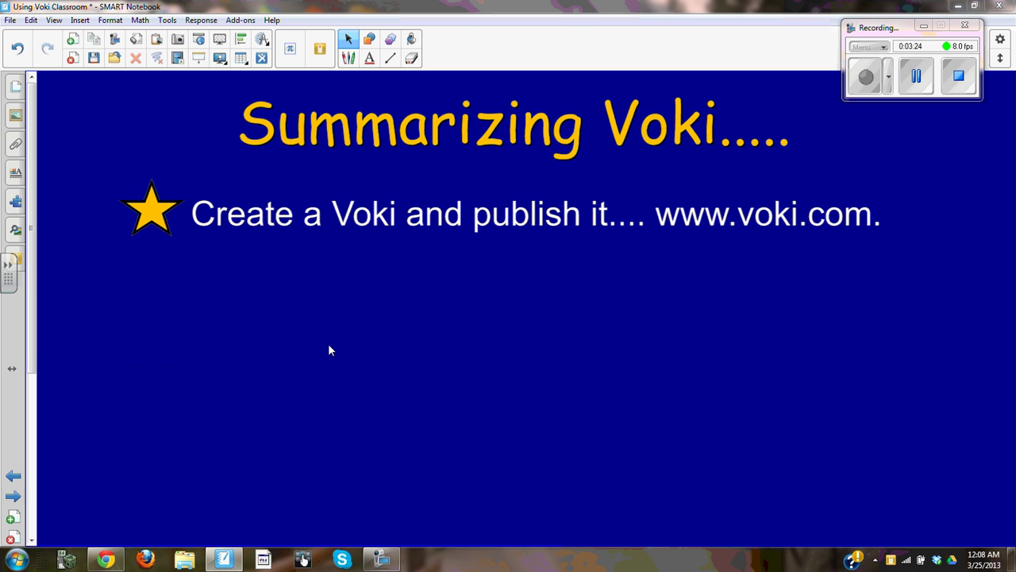
{"action": "left_click", "coordinate": [193, 280]}
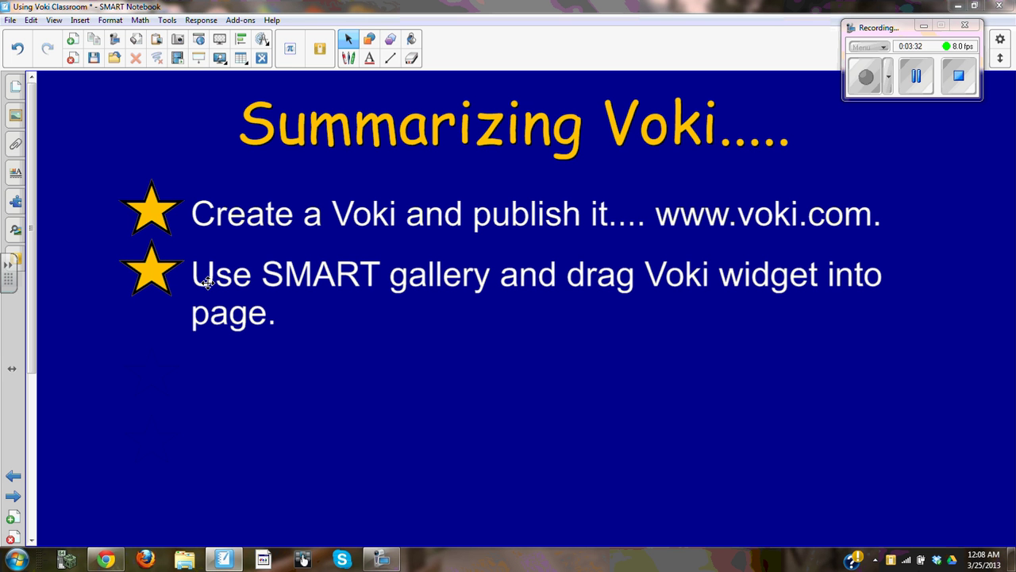
{"action": "left_click", "coordinate": [169, 385]}
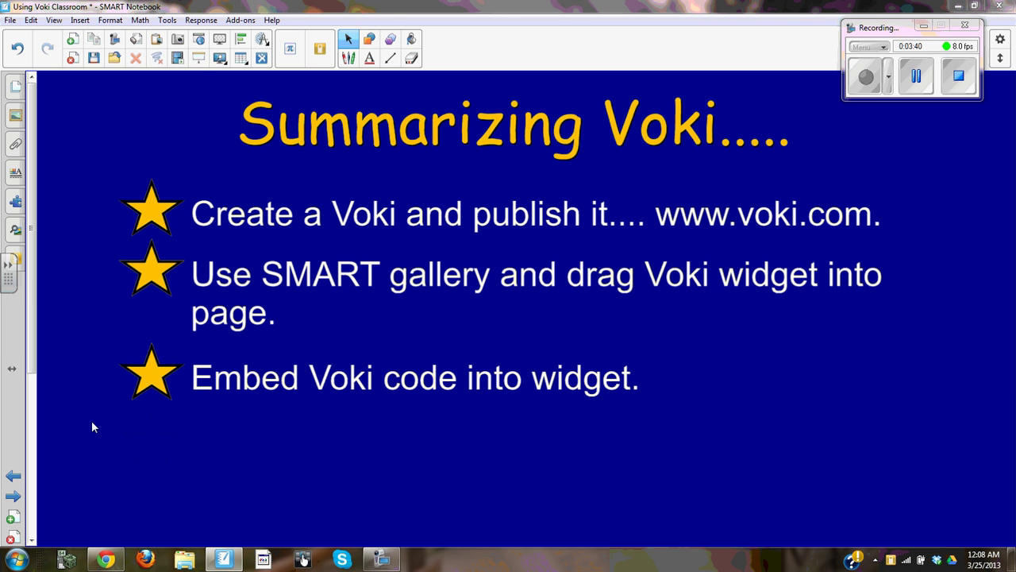
{"action": "left_click", "coordinate": [156, 446]}
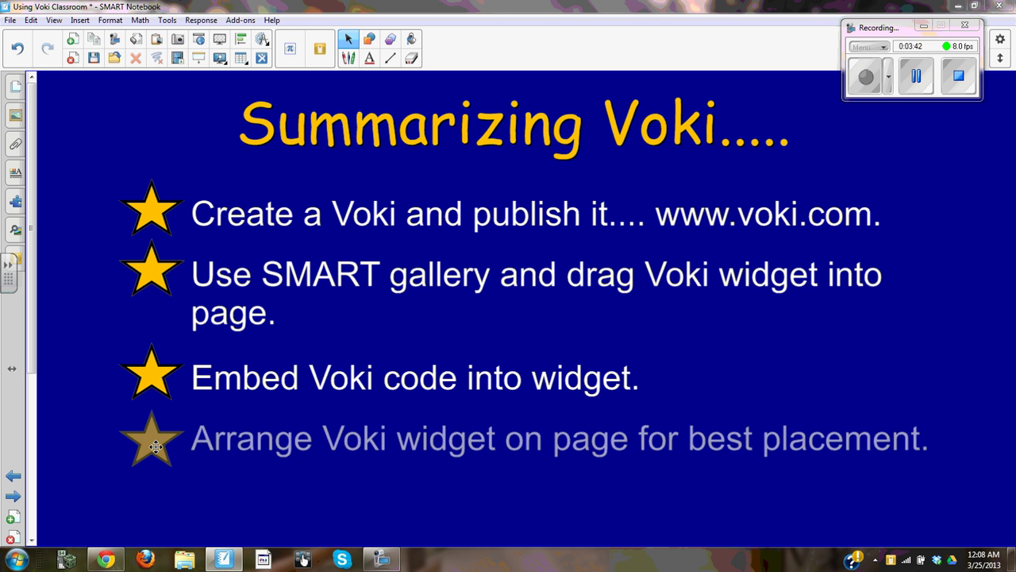